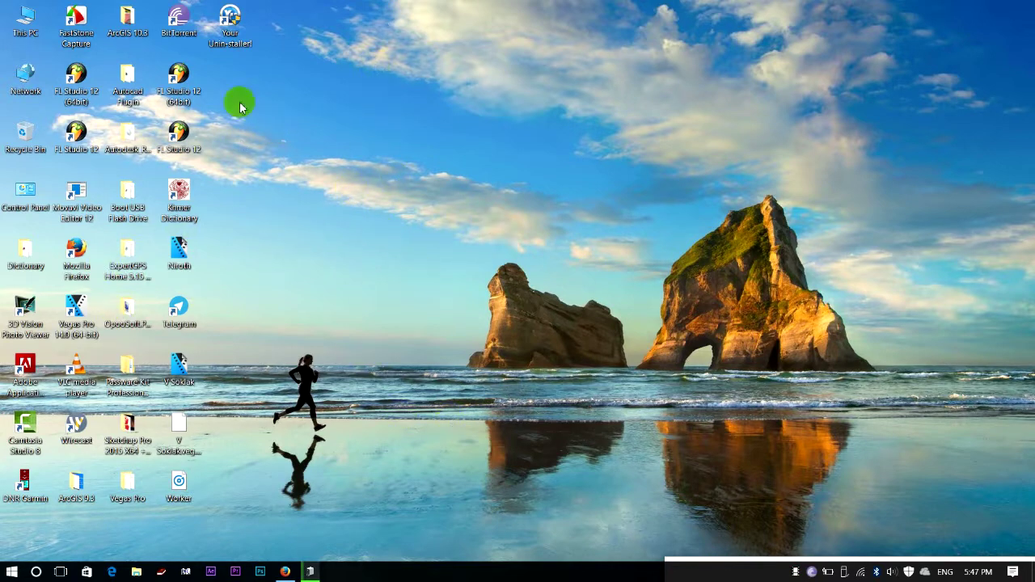
Turn off automatic arrangement of the desktop icons and move the Boot USB Flash Drive folder to an empty area of the desktop
double_click(125, 485)
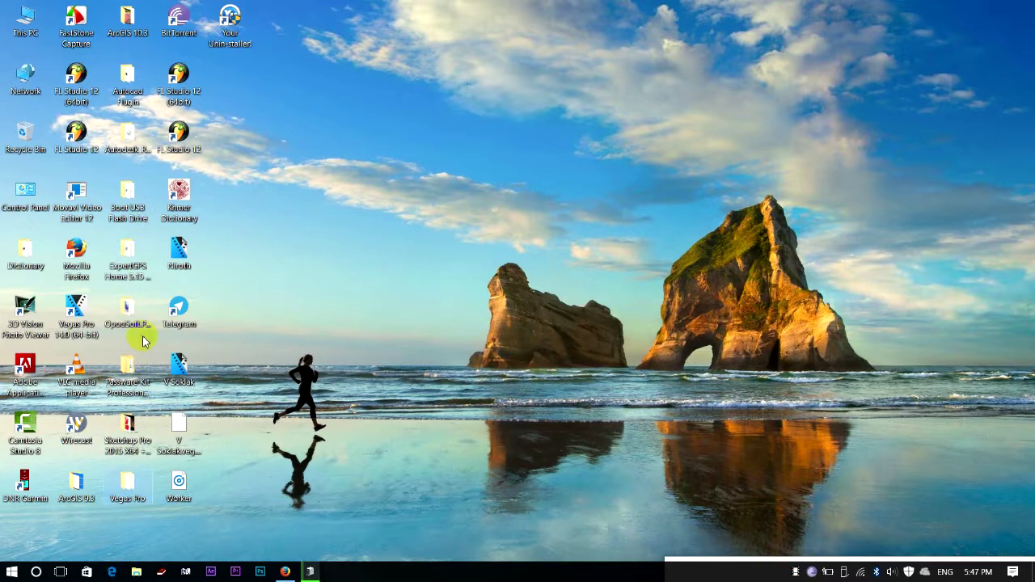
click(134, 426)
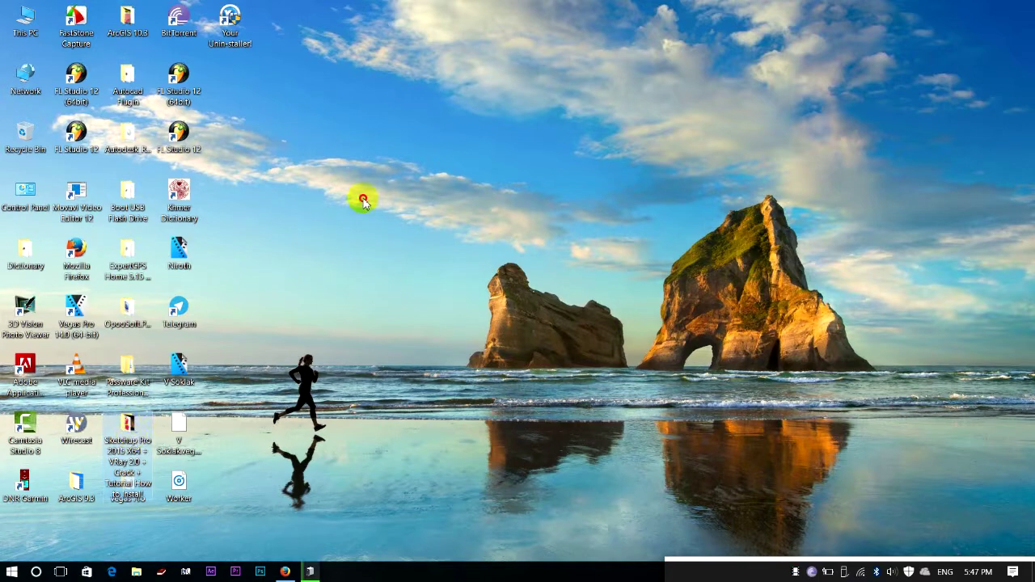
drag(129, 208, 504, 154)
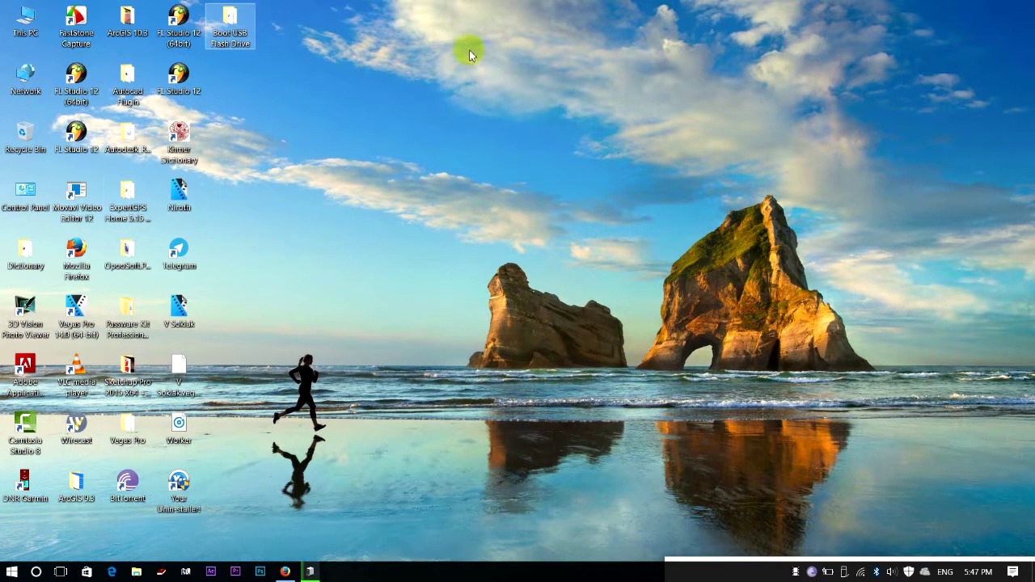
right_click(467, 47)
mouse_move(534, 54)
click(655, 105)
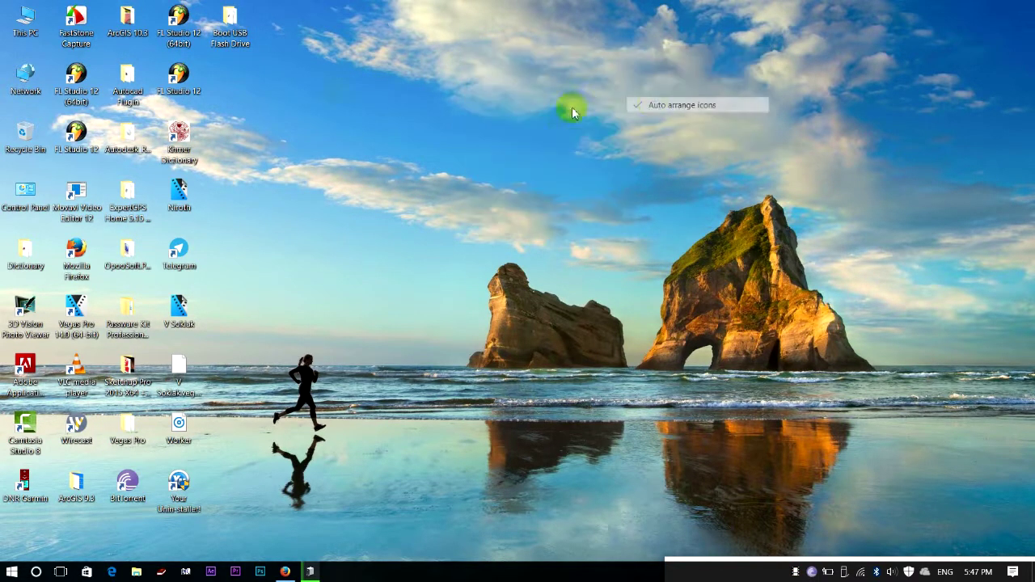
drag(243, 27, 618, 250)
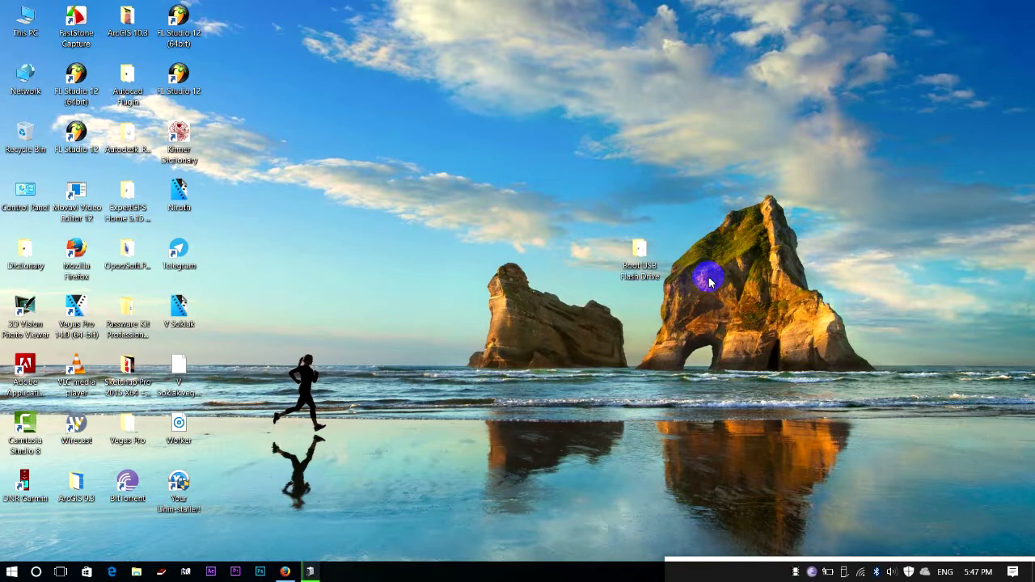
Open the Boot USB Flash Drive folder and maximize its window to examine the Rufus program and the Windows 7 image
double_click(636, 260)
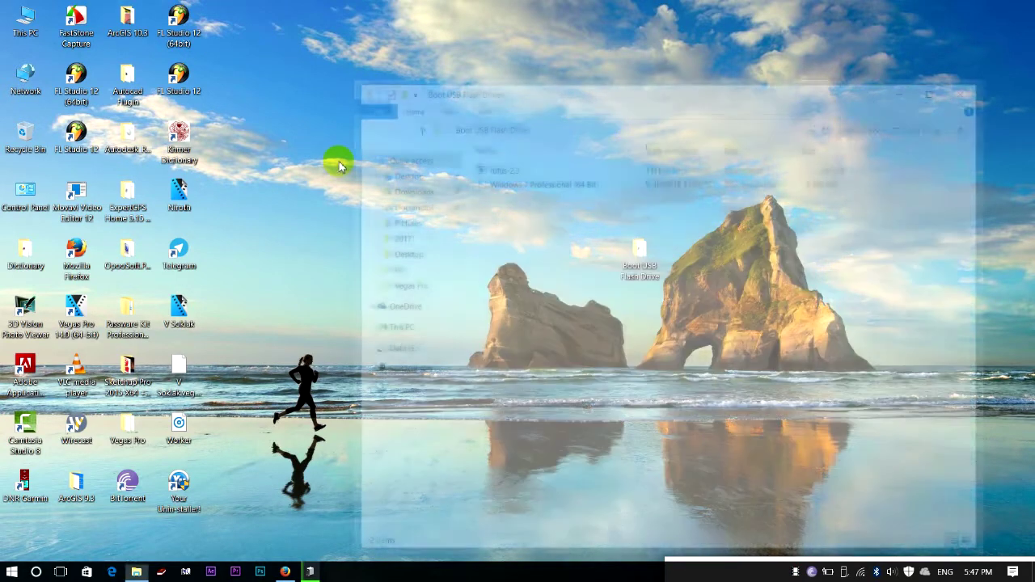
click(502, 168)
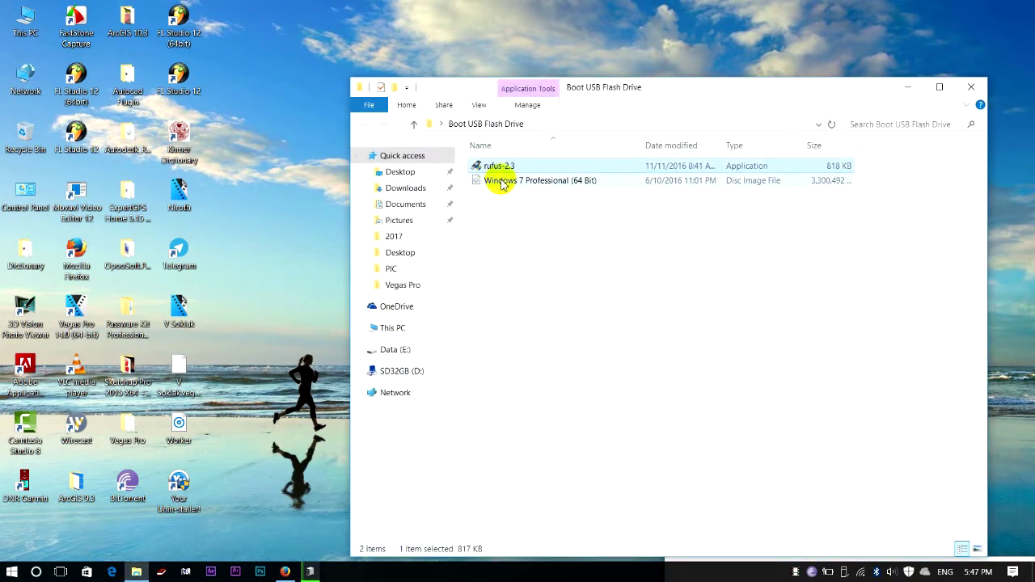
drag(529, 171, 575, 217)
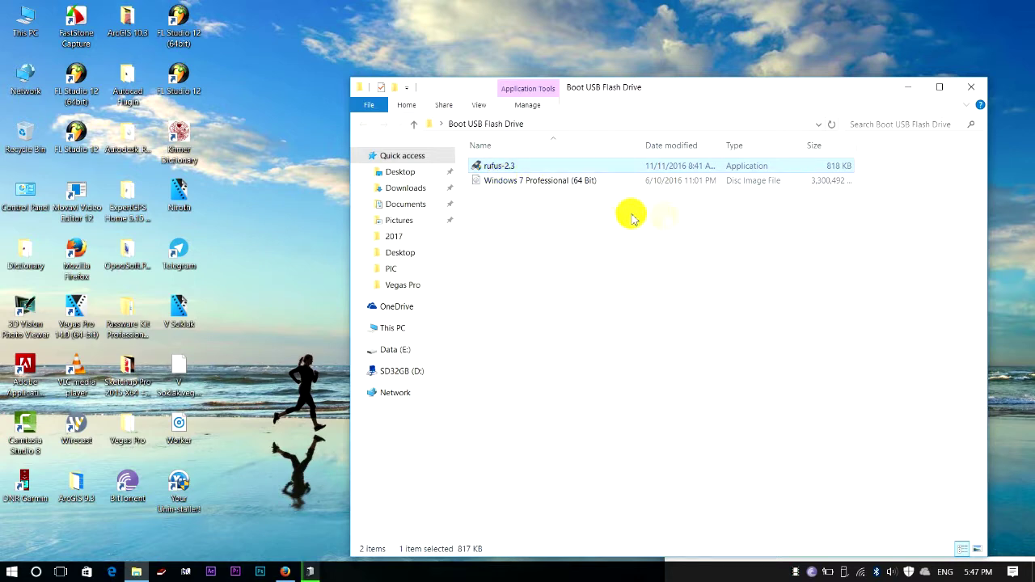
click(594, 185)
click(608, 284)
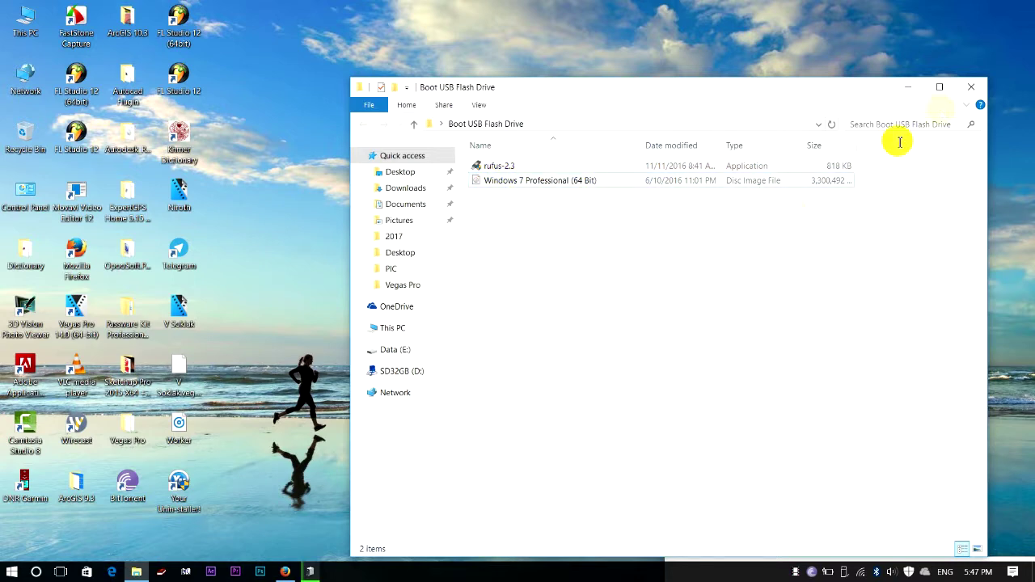
click(939, 87)
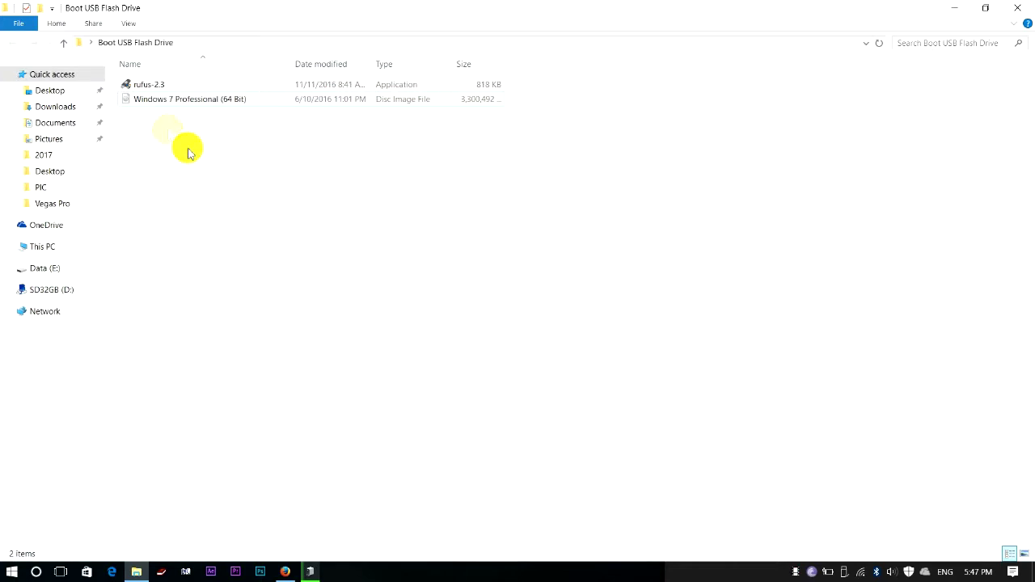
Run rufus-2.3 from the folder and allow it to check for application updates online
right_click(149, 86)
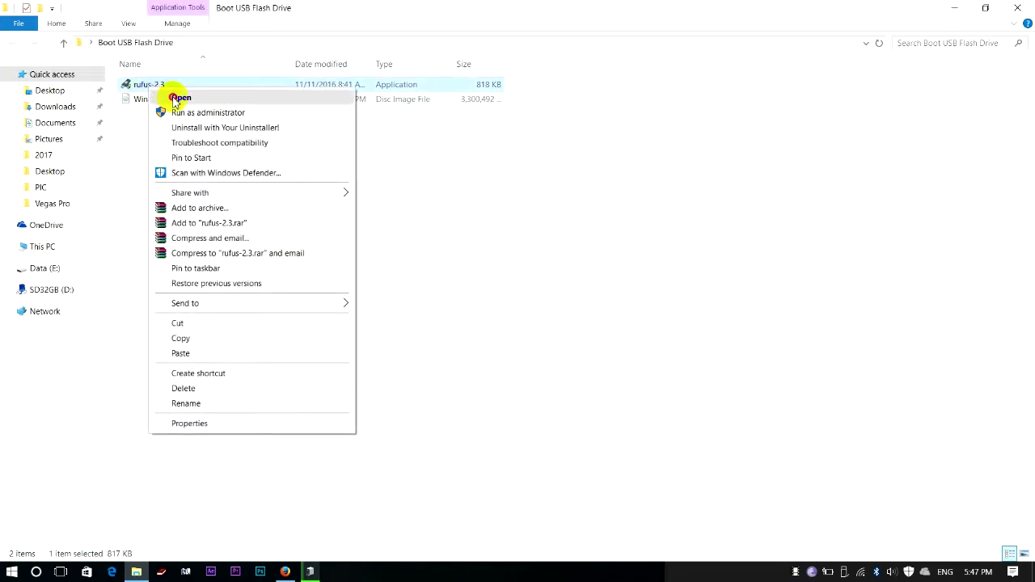
click(179, 97)
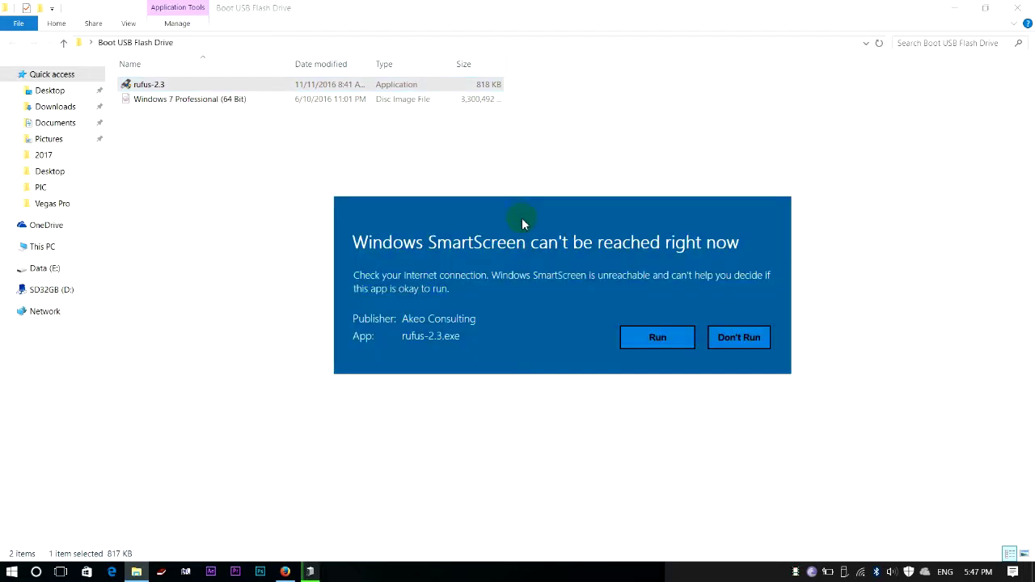
click(643, 343)
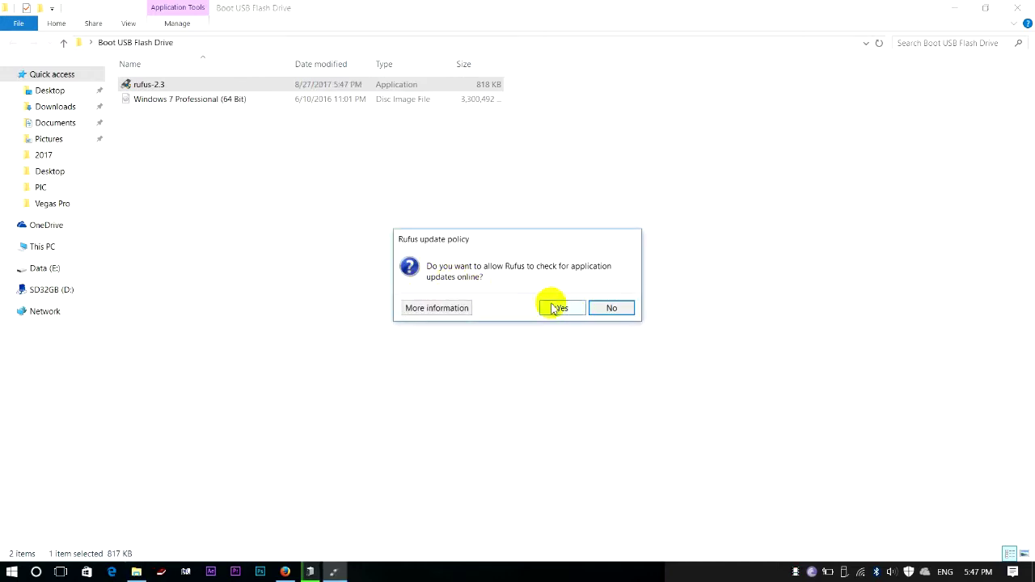
click(556, 307)
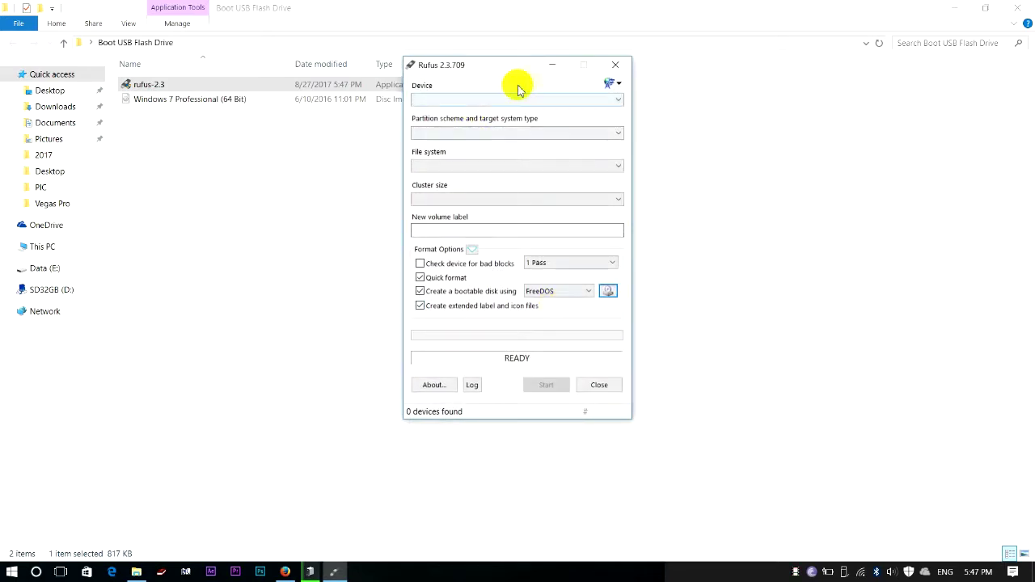
drag(530, 68, 589, 75)
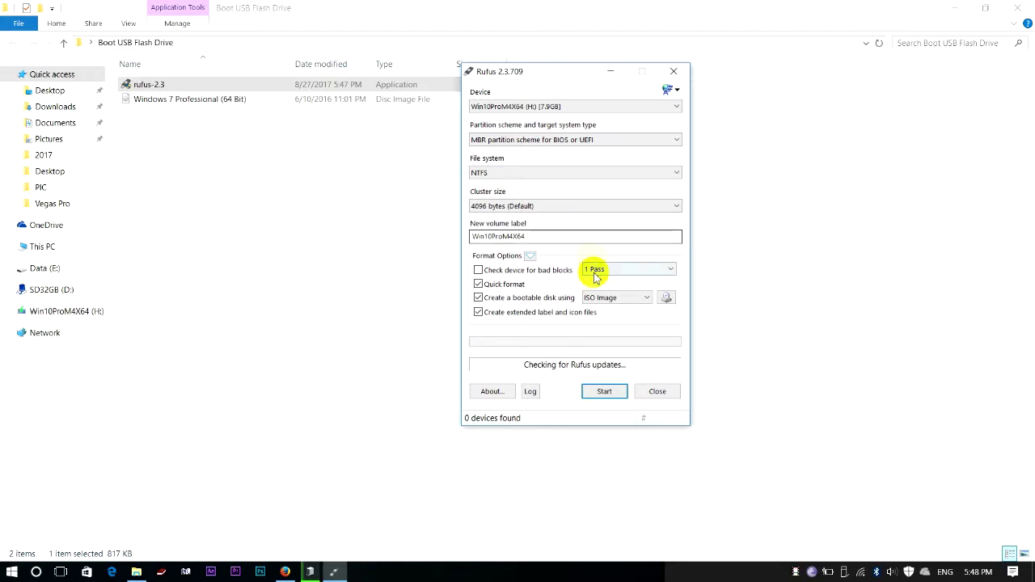
Keep Win10ProM4X64 (H:) as the target device and dismiss the update window without downloading the newer version
click(557, 106)
click(566, 108)
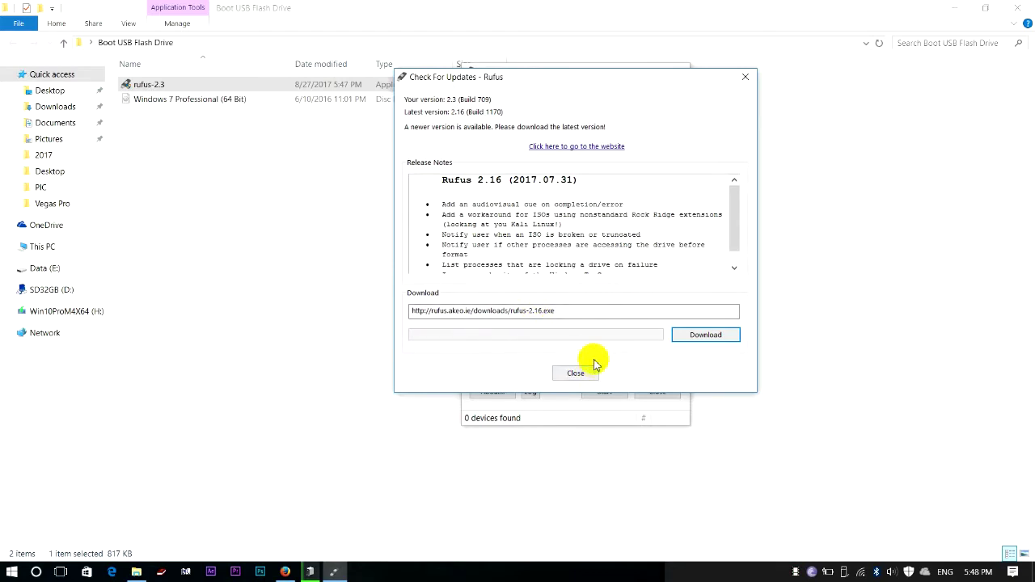
click(745, 79)
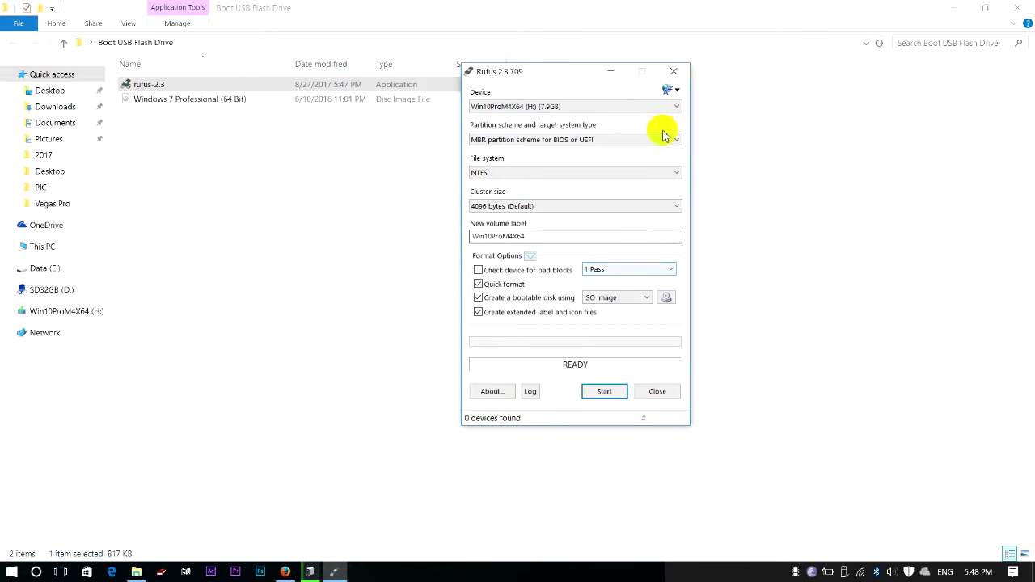
Look over the available interface languages and set the new volume label to Win 7 Pro
click(671, 90)
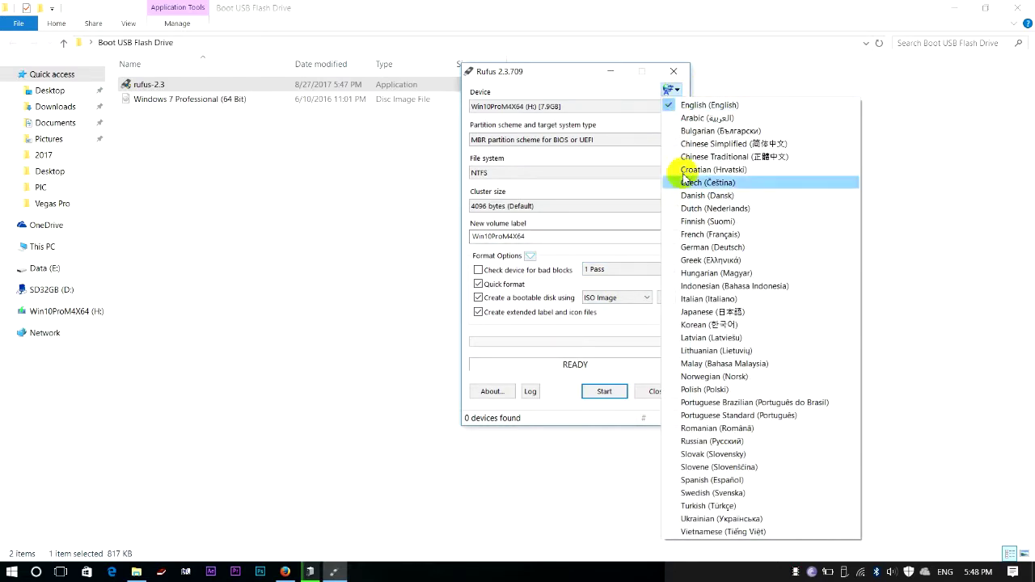
click(591, 83)
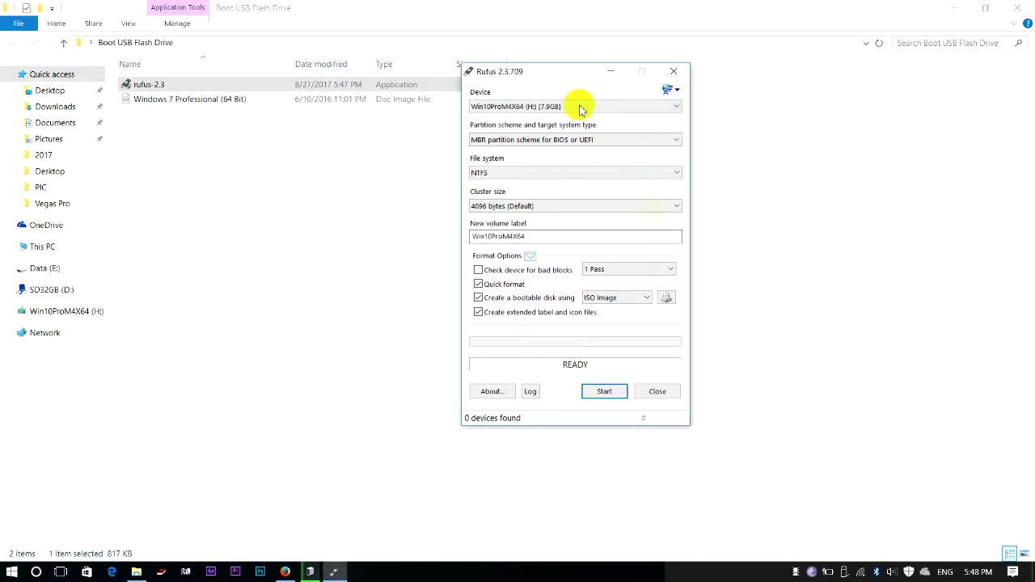
drag(531, 235, 484, 237)
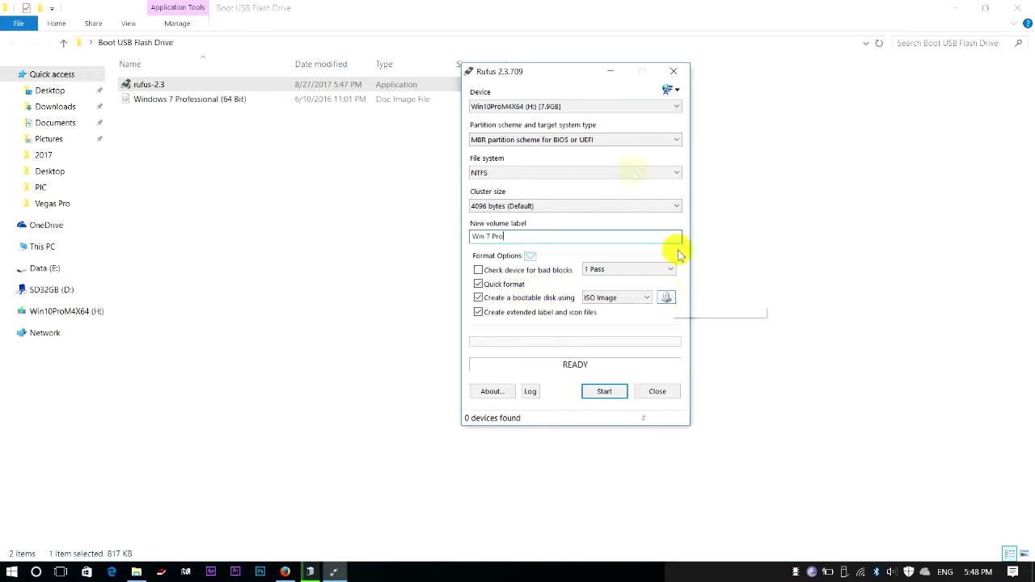
Review the device choice, the partition scheme options and the new volume label
click(596, 109)
click(596, 109)
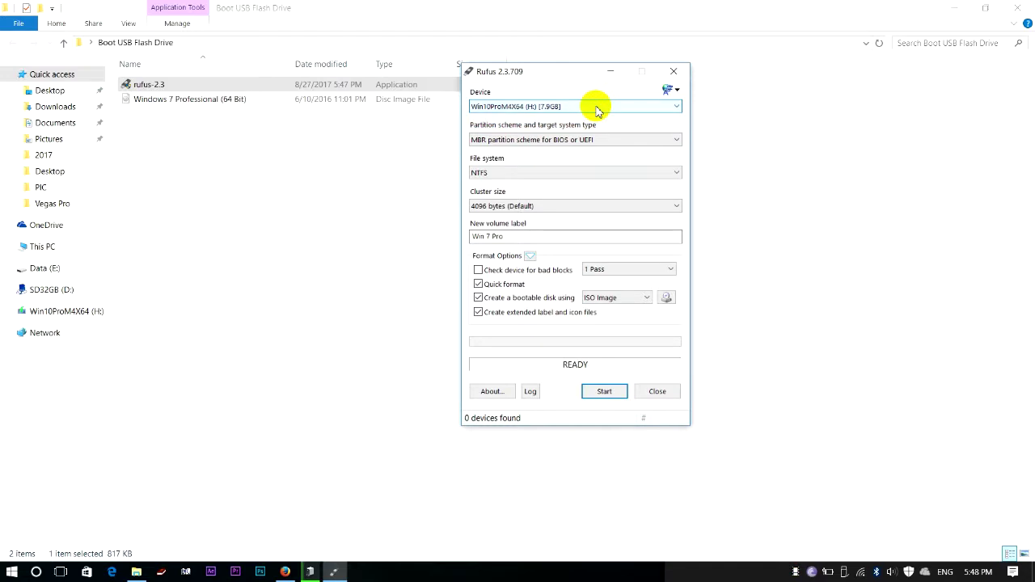
click(604, 139)
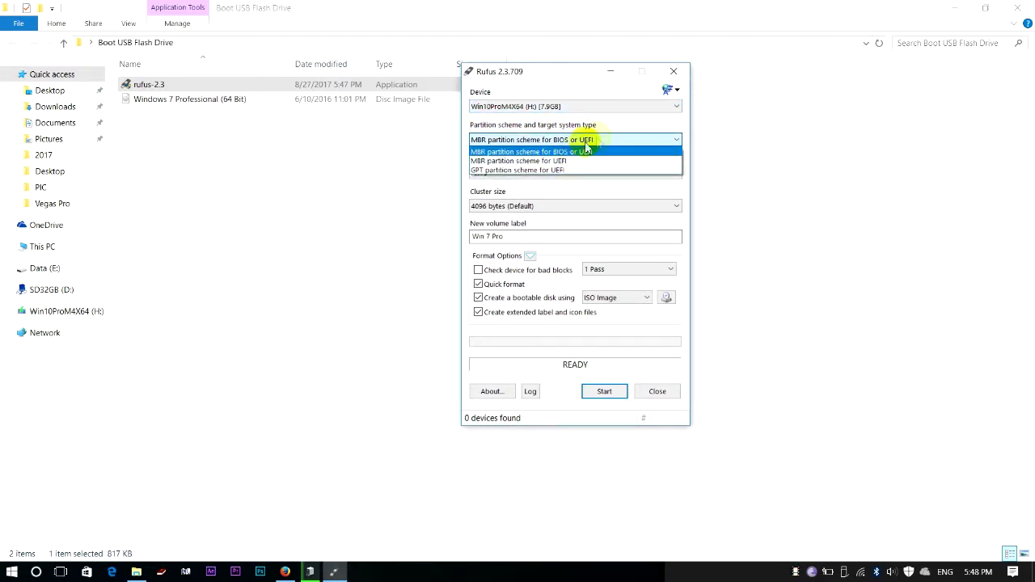
click(604, 121)
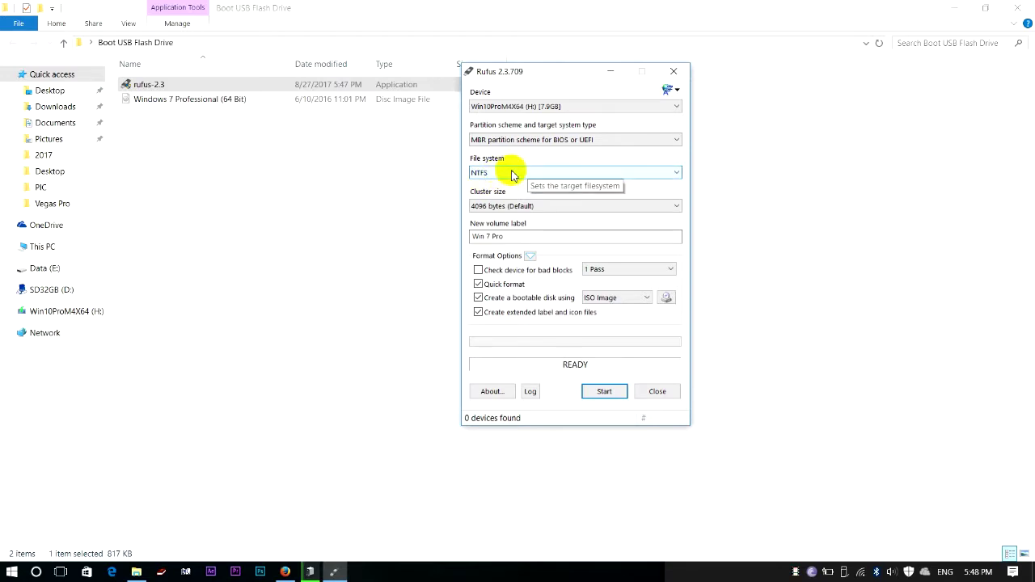
click(534, 235)
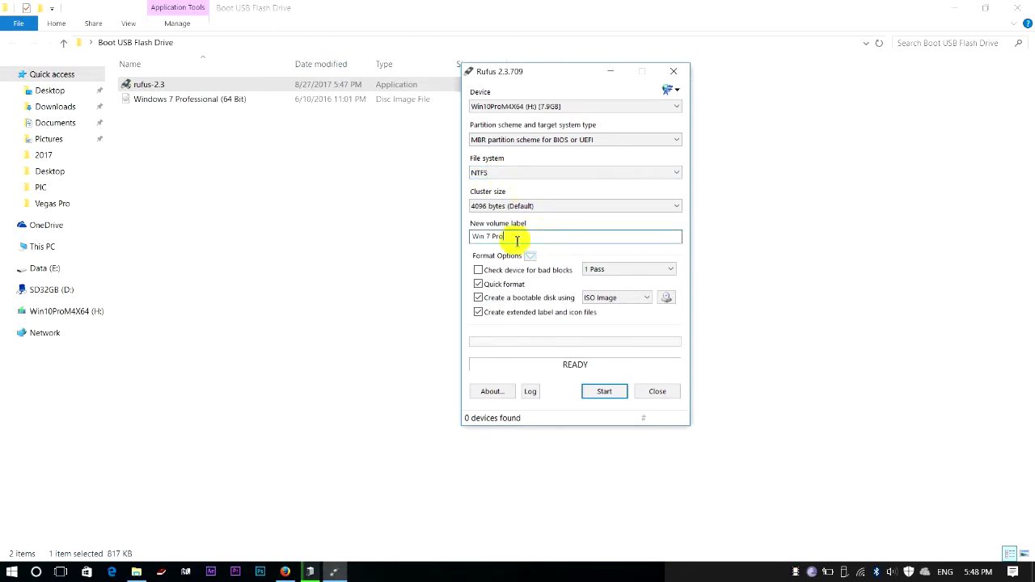
drag(515, 240, 423, 247)
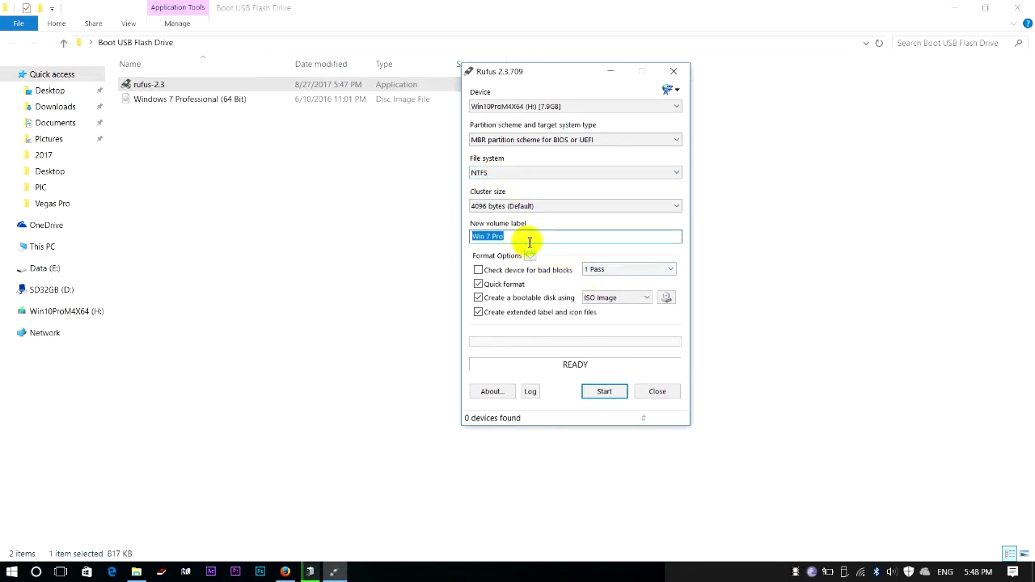
Keep ISO Image as the bootable disk type and load the Windows 7 Professional (64 Bit) disc image
click(612, 302)
click(611, 300)
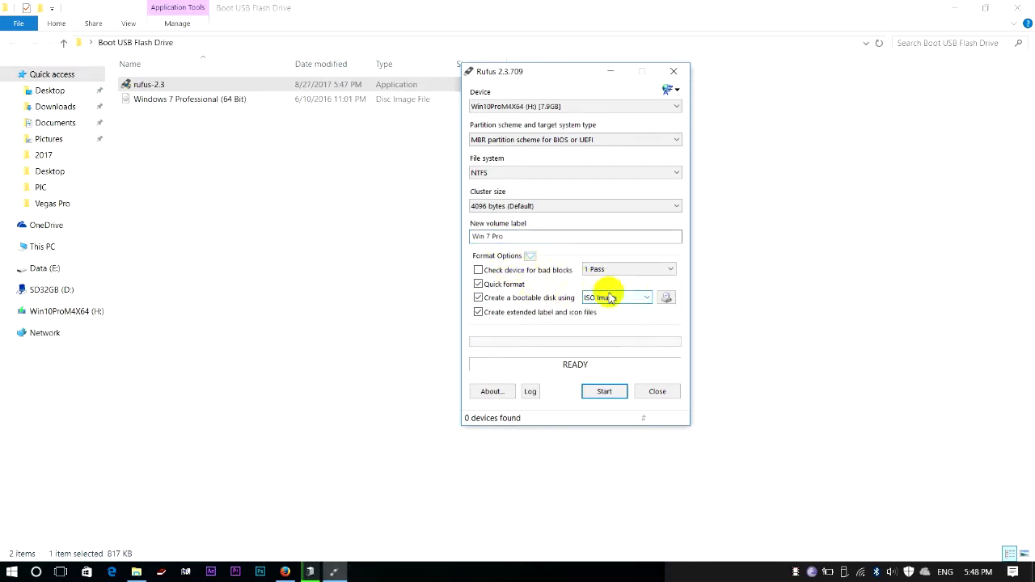
click(668, 298)
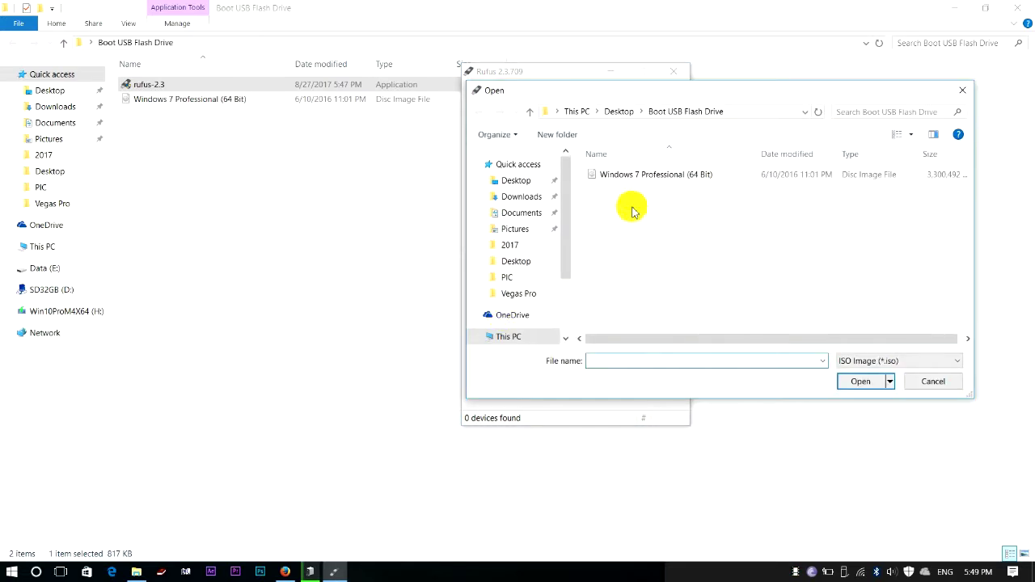
click(623, 174)
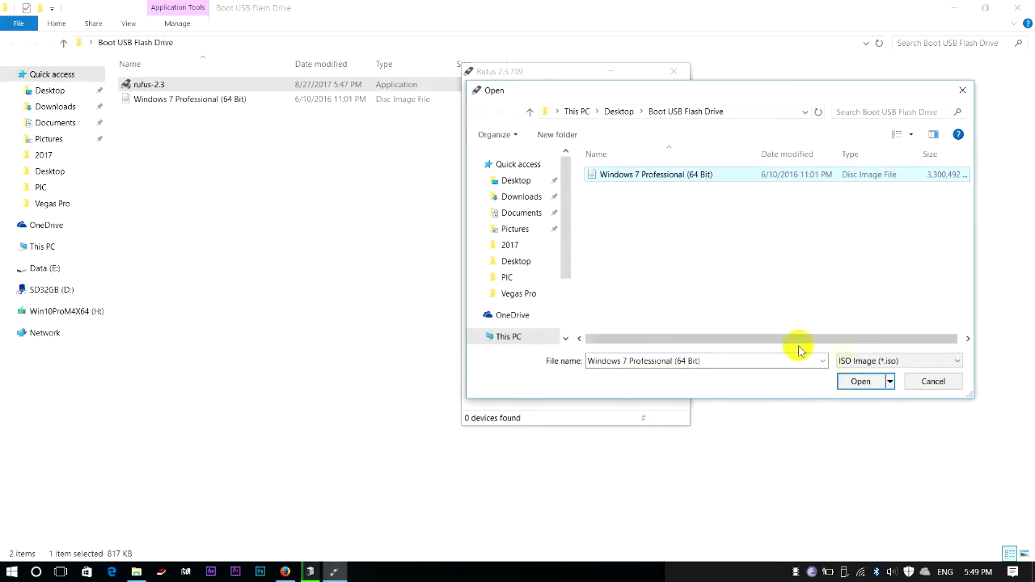
click(859, 383)
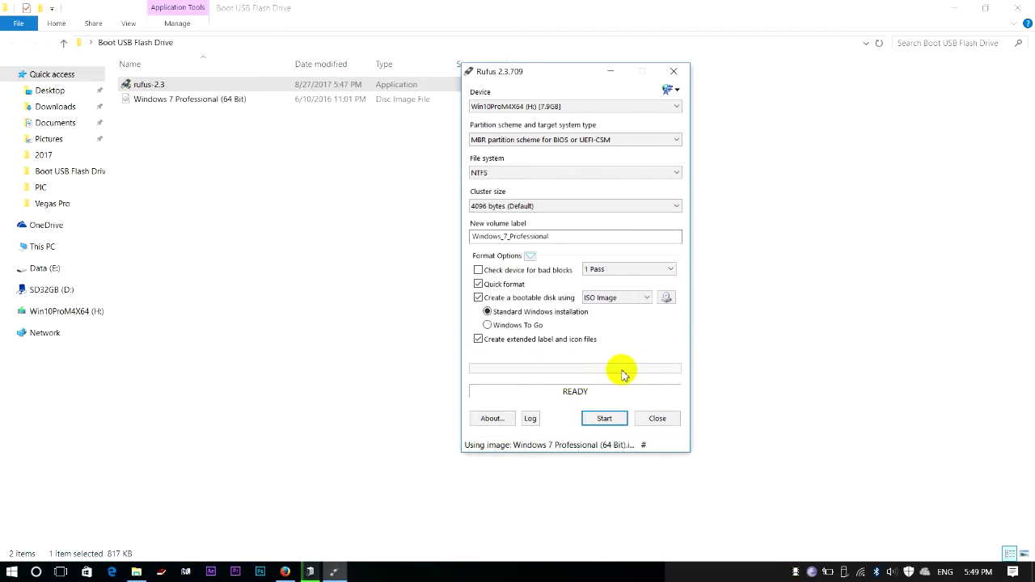
Start creating the bootable drive and accept that all data on the Win10ProM4X64 (H:) device is destroyed
click(604, 421)
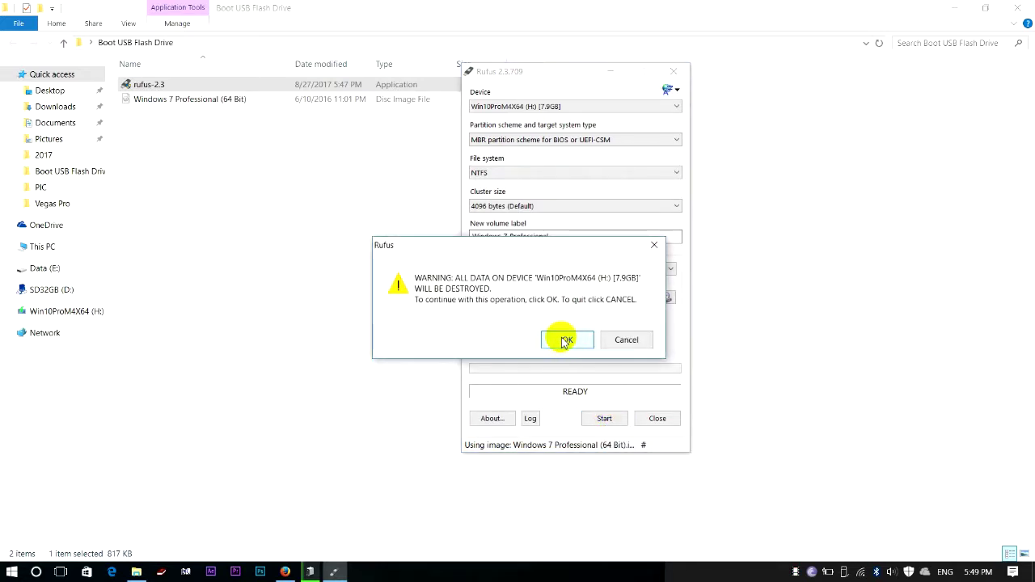
click(564, 341)
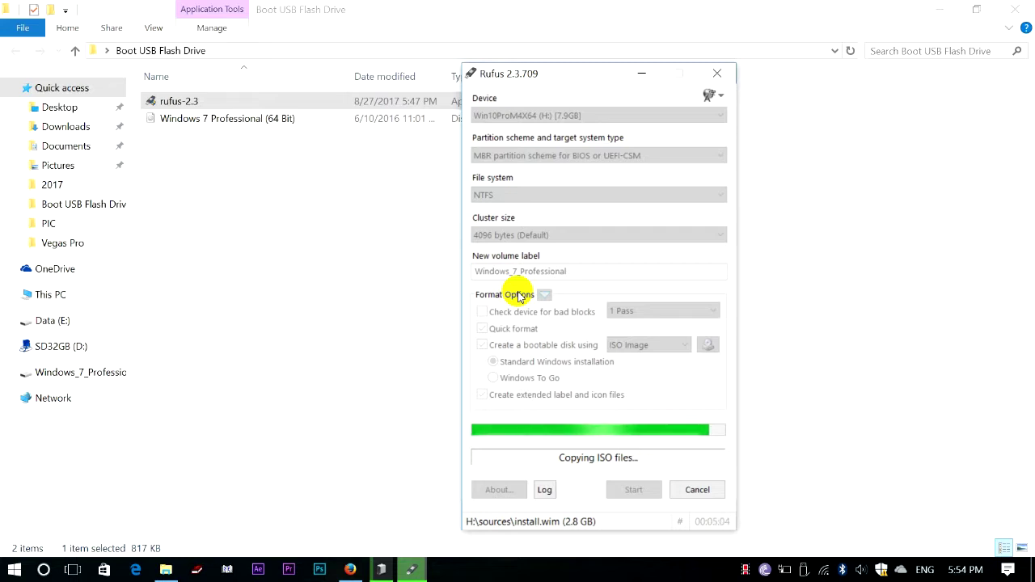
drag(595, 68, 797, 30)
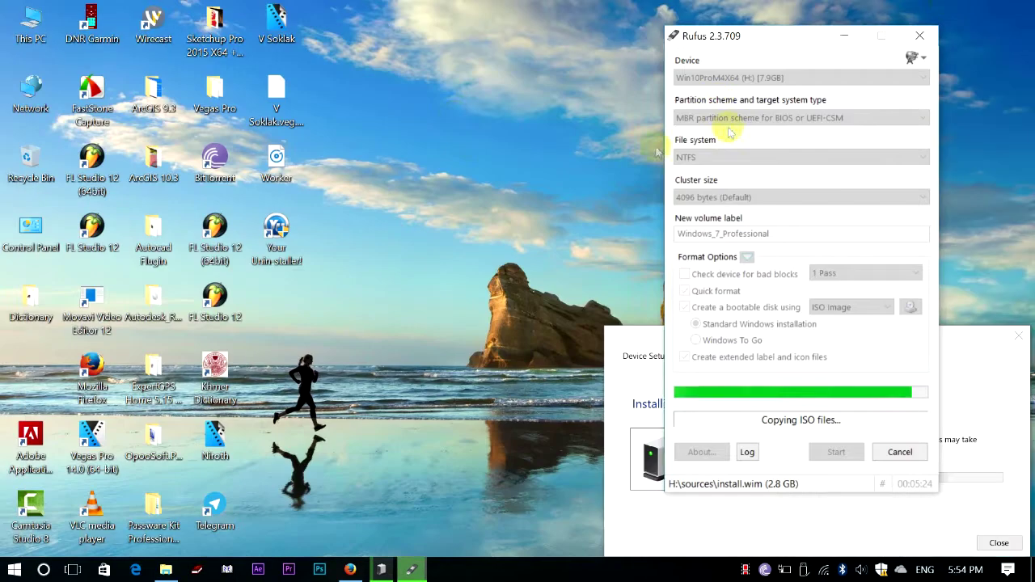
right_click(651, 117)
click(501, 164)
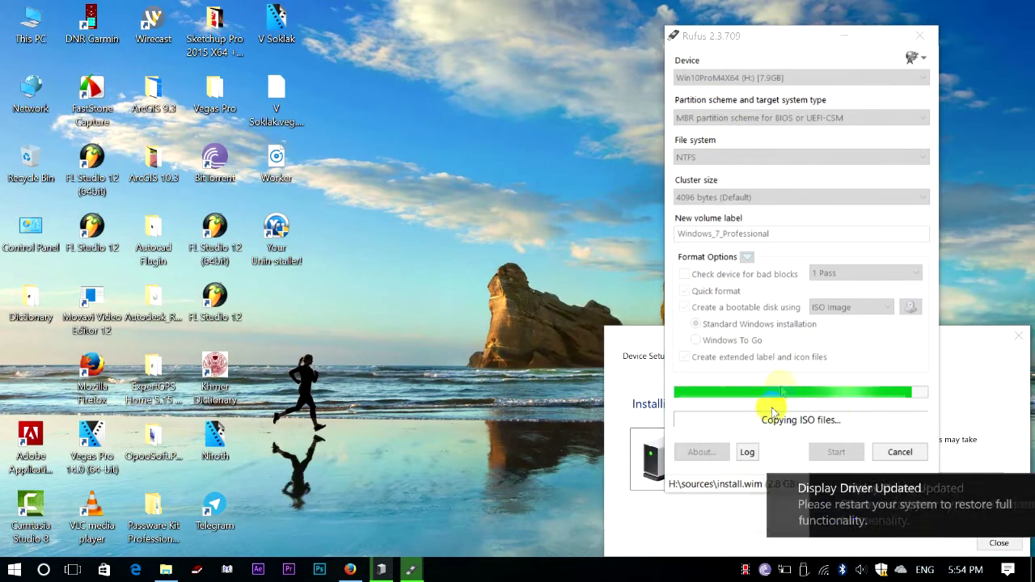
right_click(447, 21)
click(474, 67)
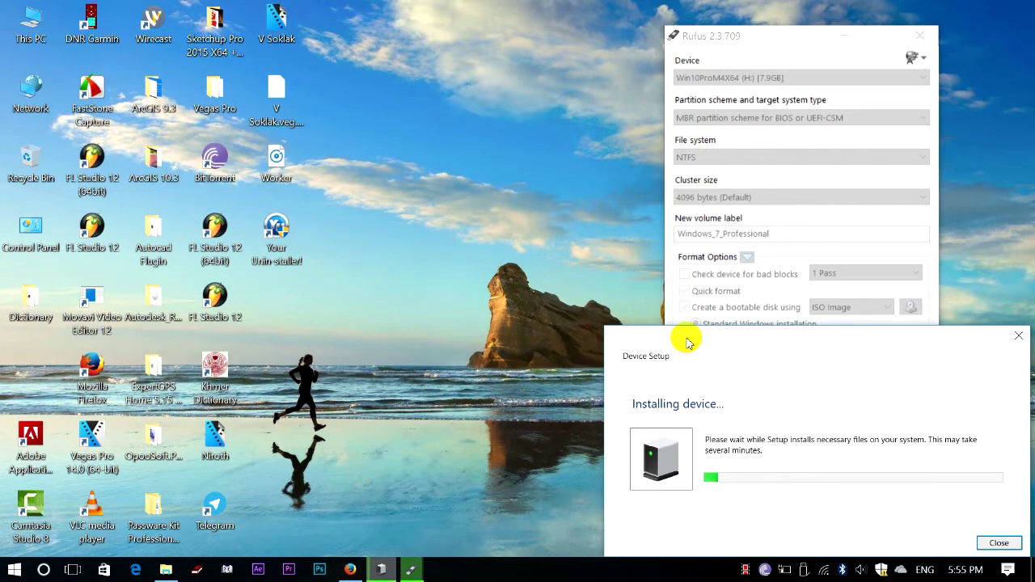
click(820, 35)
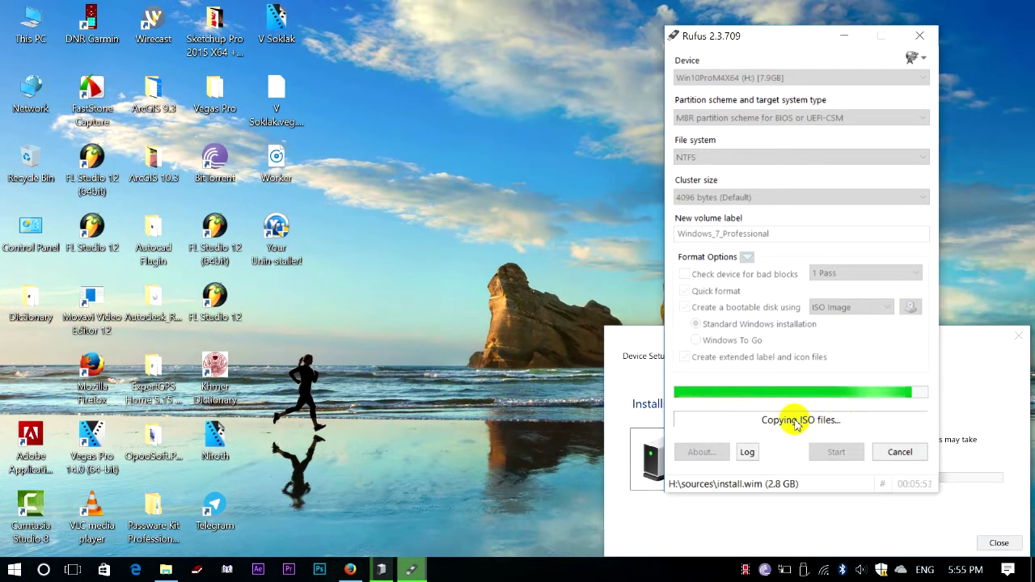
Move the Device Setup and Rufus windows out of the way and show Rufus in front of the Boot USB Flash Drive folder
drag(637, 336, 610, 562)
drag(774, 31, 472, 31)
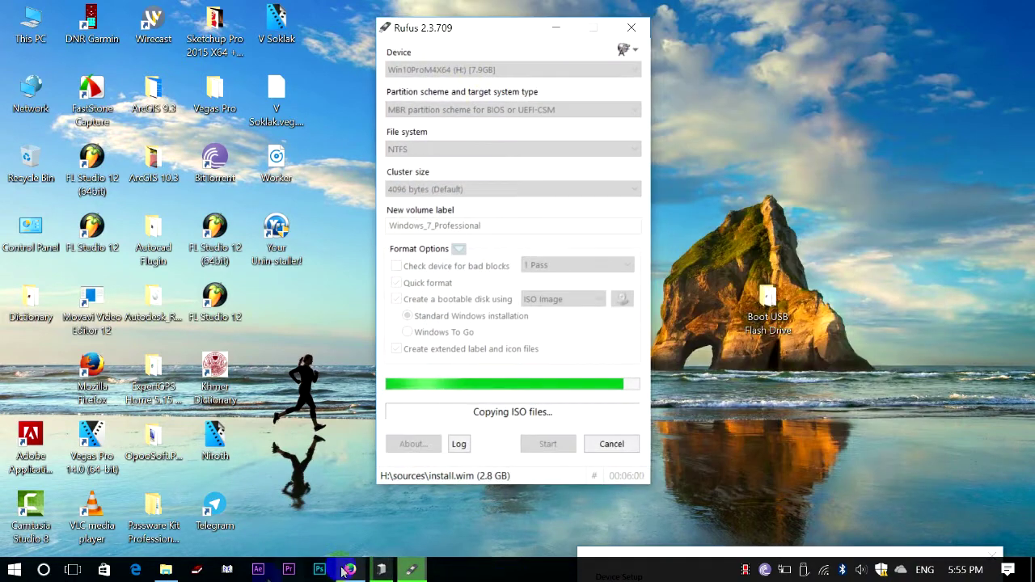
click(166, 569)
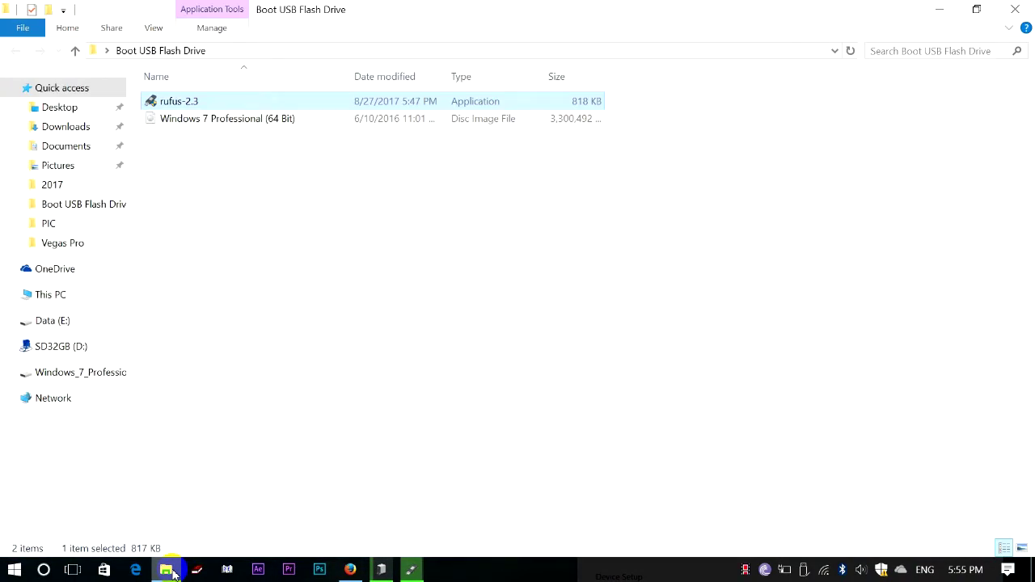
click(412, 569)
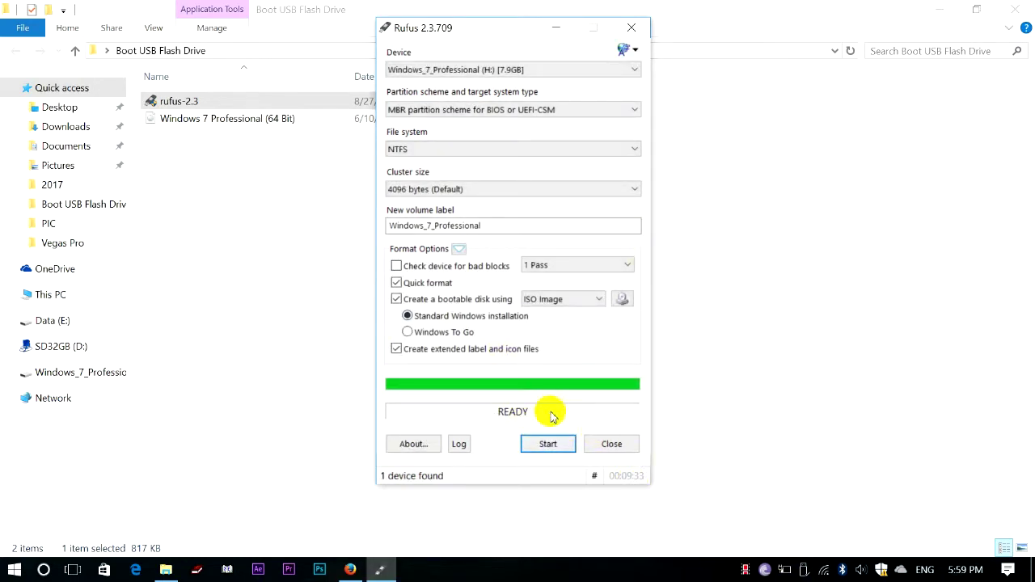
Close Rufus once the bootable drive is finished and stop the screen recording
click(635, 449)
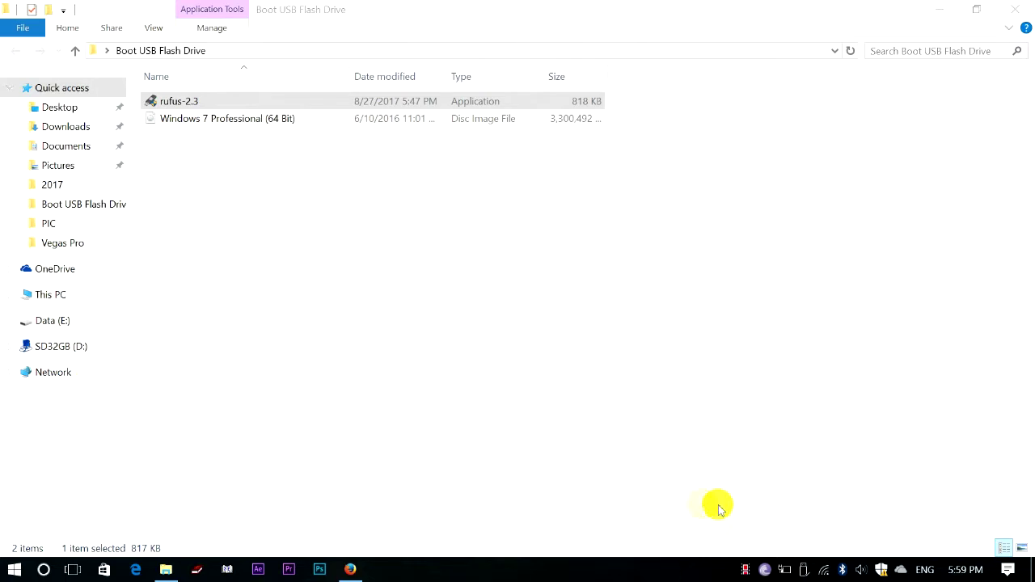
click(747, 570)
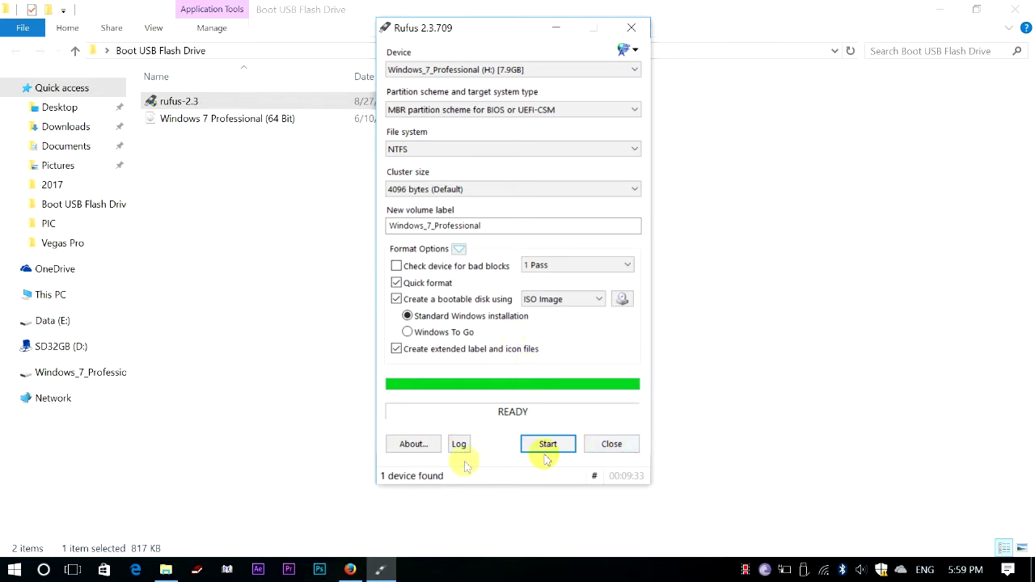
click(634, 445)
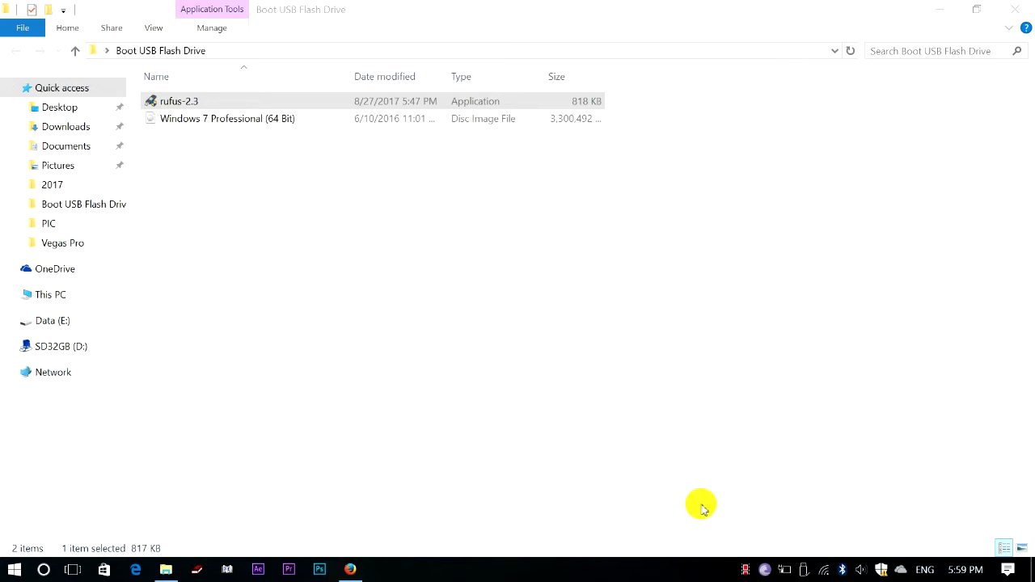
click(745, 569)
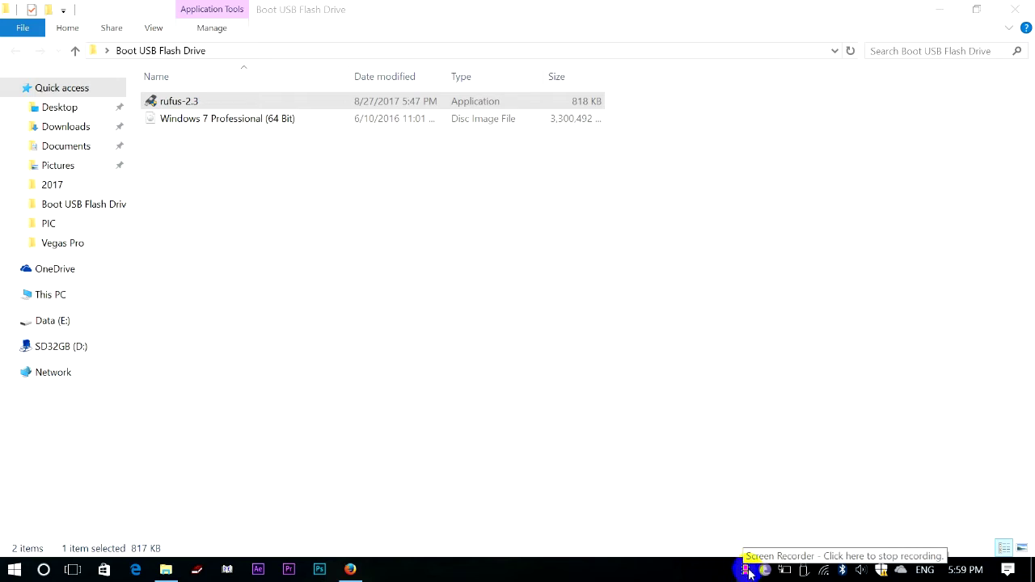